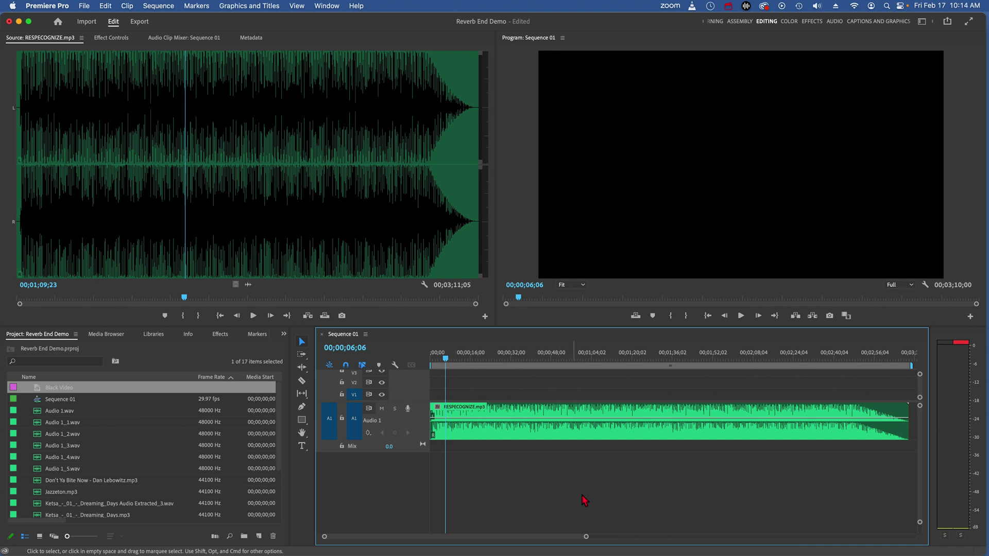
# Zoom the timeline in on the music and play it from the sequence start
pyautogui.moveTo(586, 539); pyautogui.dragTo(503, 532)
pyautogui.moveTo(441, 356); pyautogui.dragTo(432, 356)
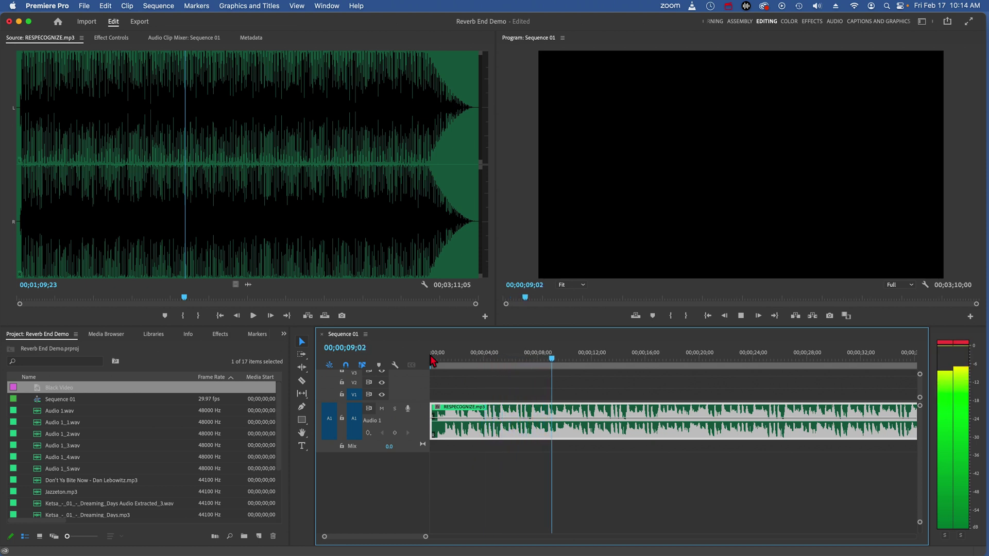
pyautogui.press('space')
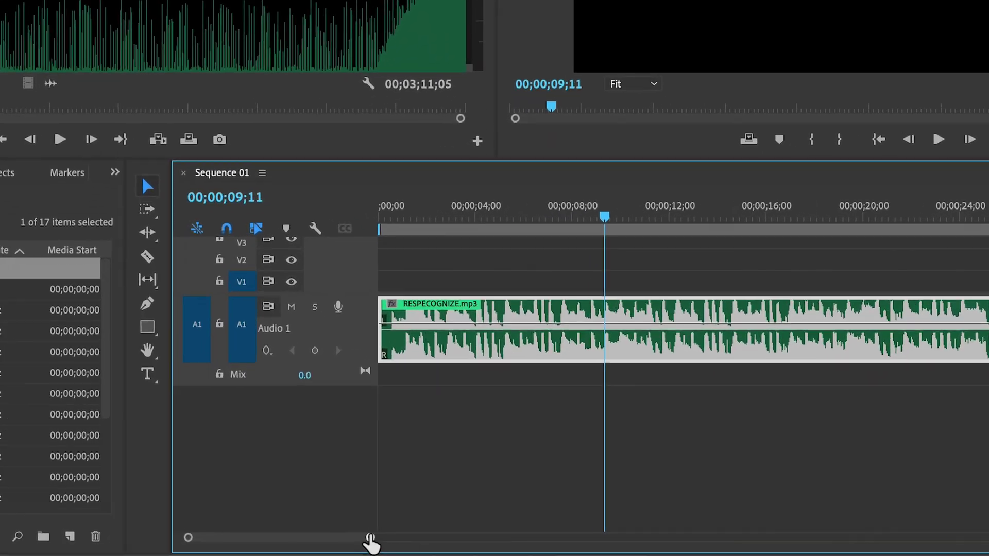
pyautogui.moveTo(369, 538); pyautogui.dragTo(315, 541)
# Preview the phrase around 8 seconds and park the playhead near 08;03
pyautogui.click(767, 188)
pyautogui.press('space')
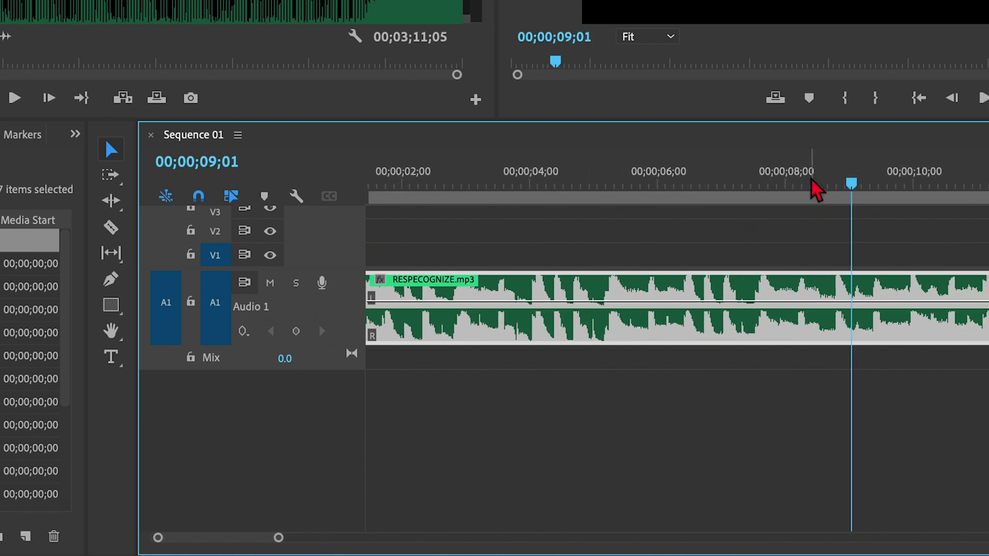
pyautogui.moveTo(808, 183); pyautogui.dragTo(794, 183)
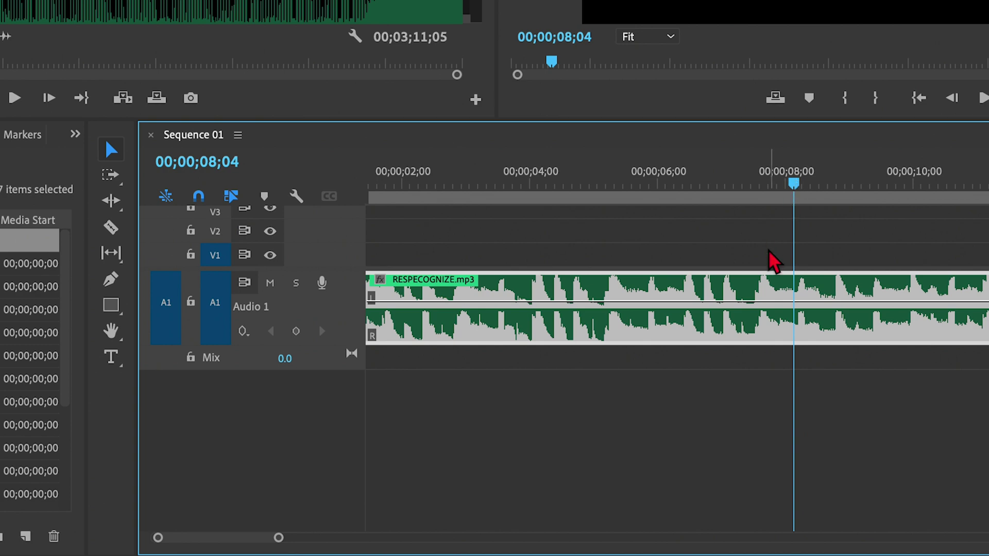
pyautogui.press('space')
pyautogui.press('space')
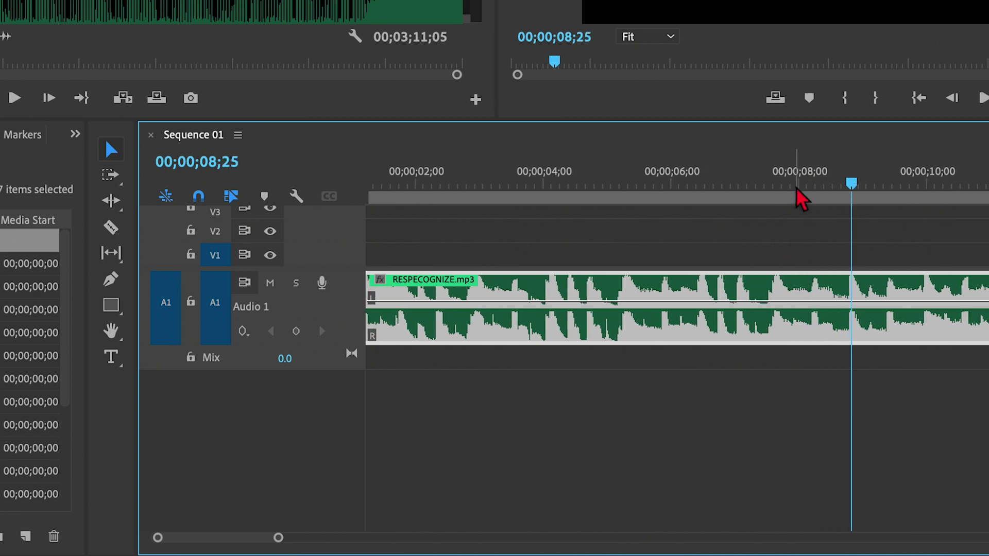
pyautogui.moveTo(797, 190); pyautogui.dragTo(811, 188)
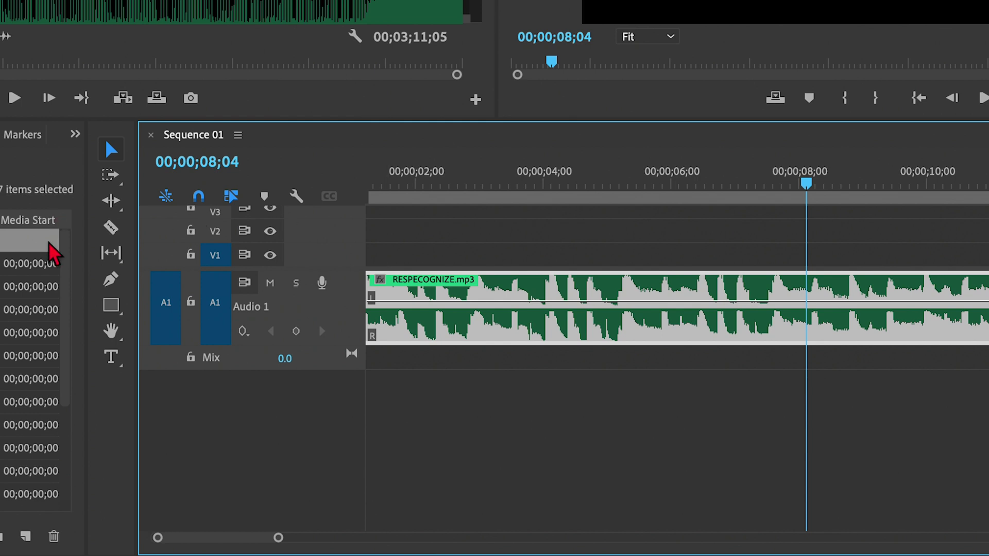
# Razor the music clip at 08;04 and again at 08;07
pyautogui.click(110, 227)
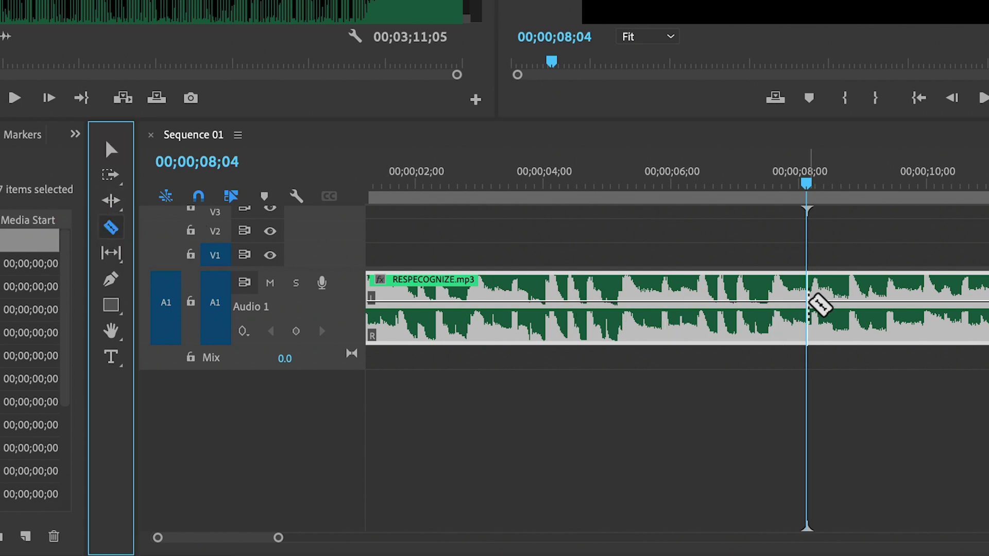
pyautogui.click(809, 301)
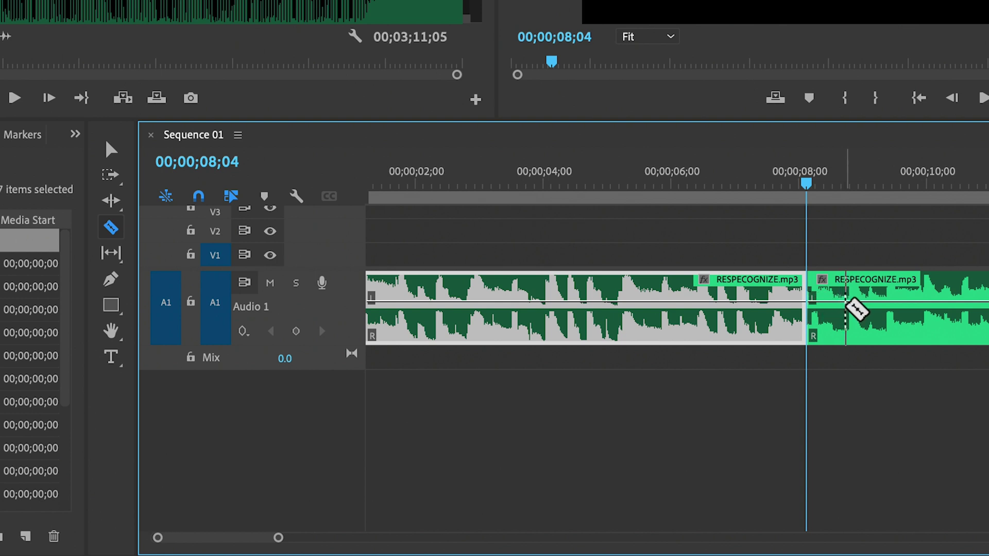
pyautogui.click(845, 301)
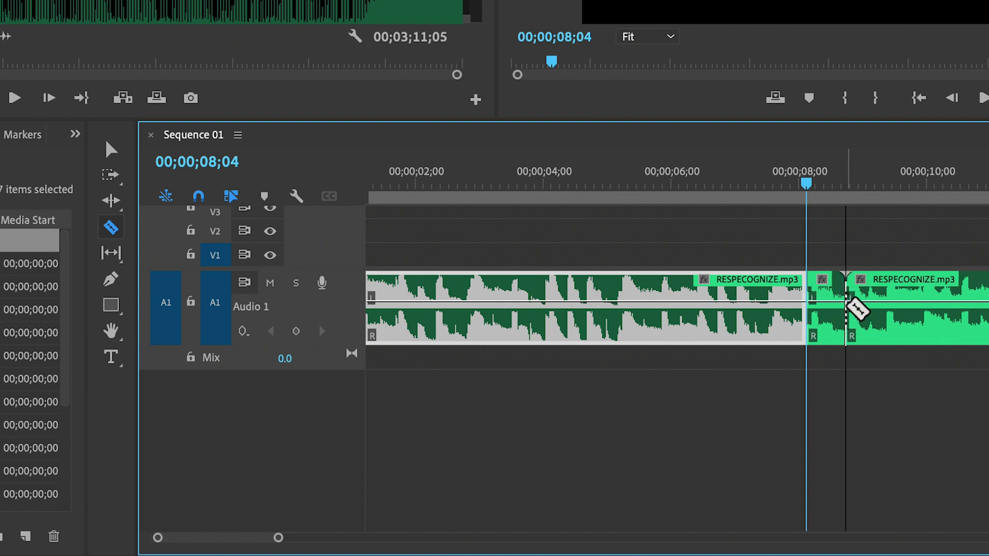
# Delete the music after 08;07 and play back the trimmed ending from about 07;11
pyautogui.press('v')
pyautogui.click(884, 304)
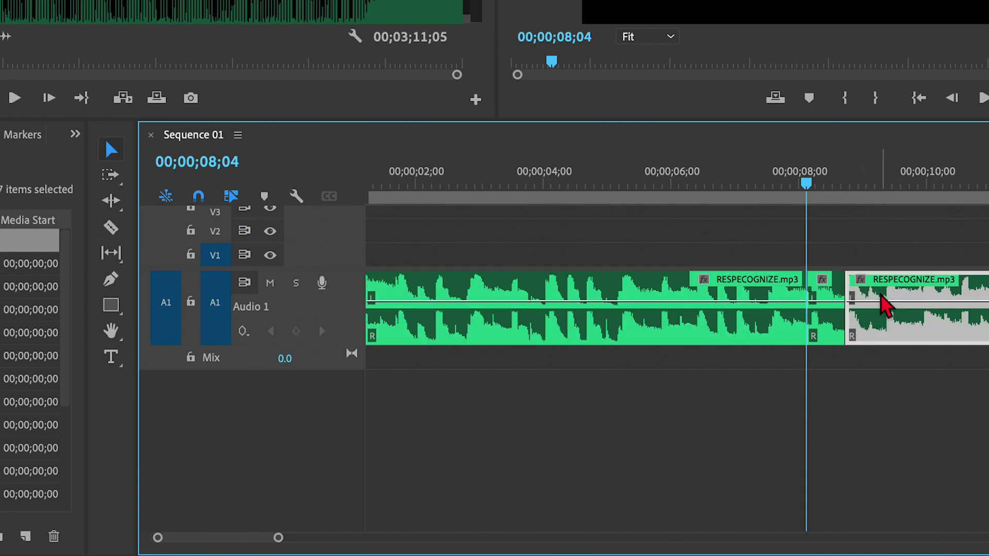
pyautogui.press('Delete')
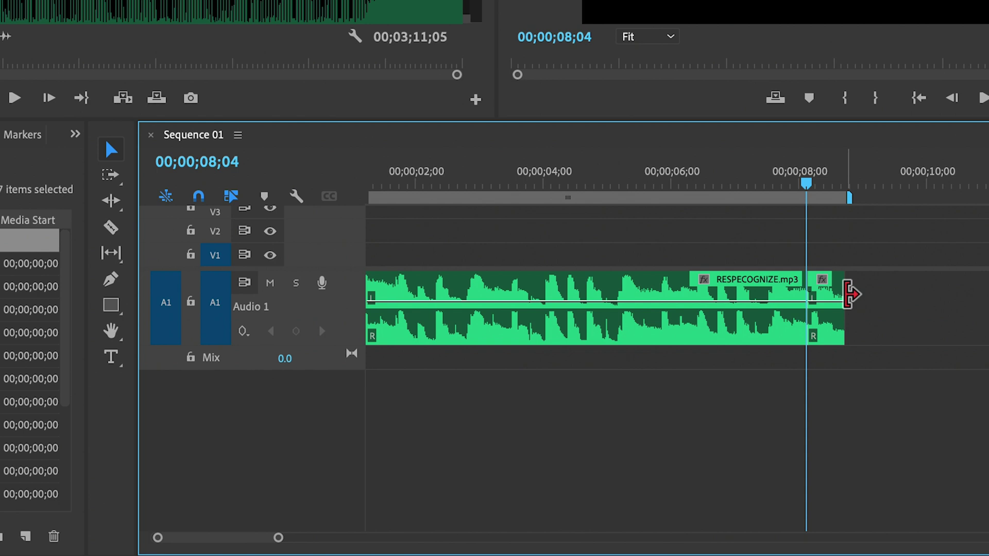
pyautogui.click(752, 188)
pyautogui.press('space')
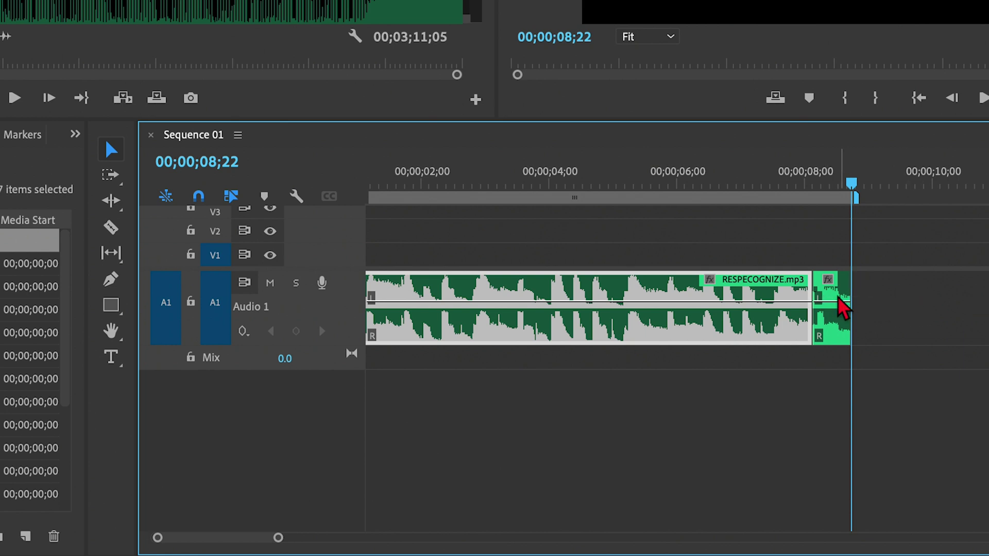
# Drag the short final RESPECOGNIZE.mp3 slice down onto a new A2 track and enlarge A2
pyautogui.click(837, 304)
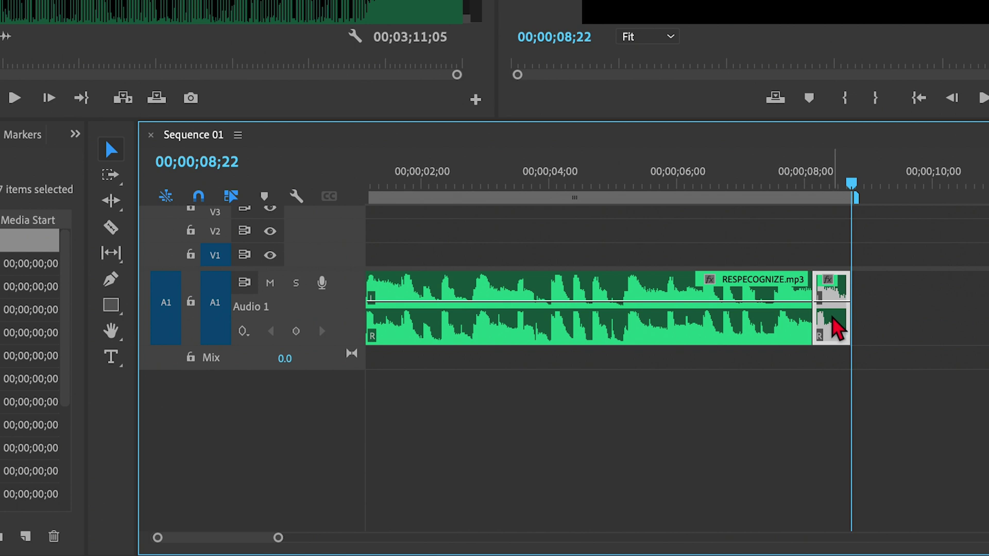
pyautogui.moveTo(833, 319); pyautogui.dragTo(836, 394)
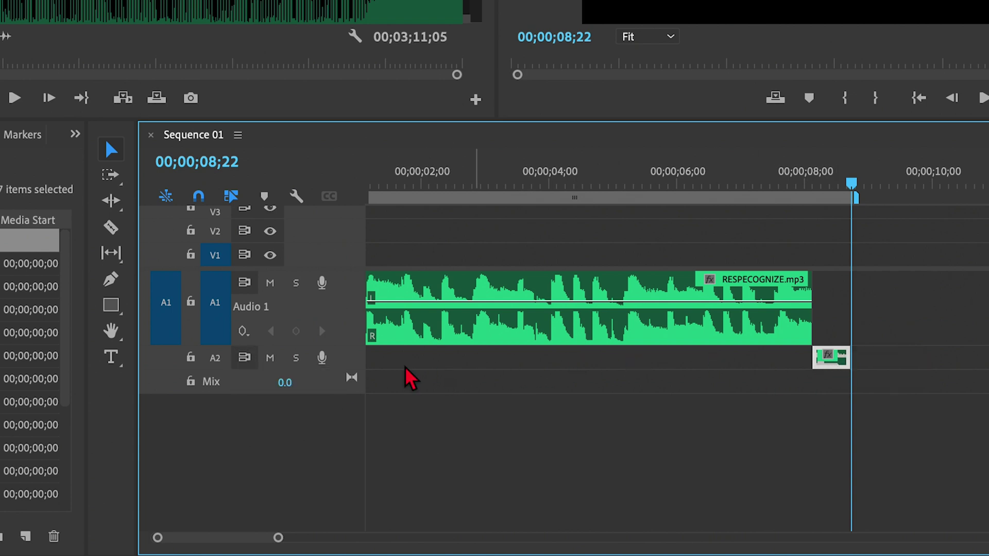
pyautogui.moveTo(350, 369); pyautogui.dragTo(351, 398)
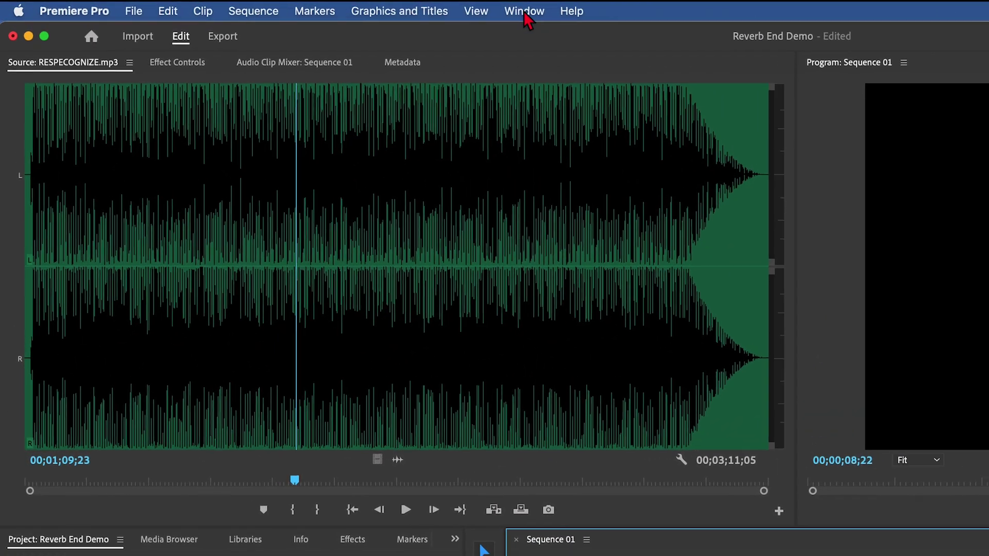
# Show the Audio Track Mixer for Sequence 01 with its effect slots and play the sequence
pyautogui.click(426, 9)
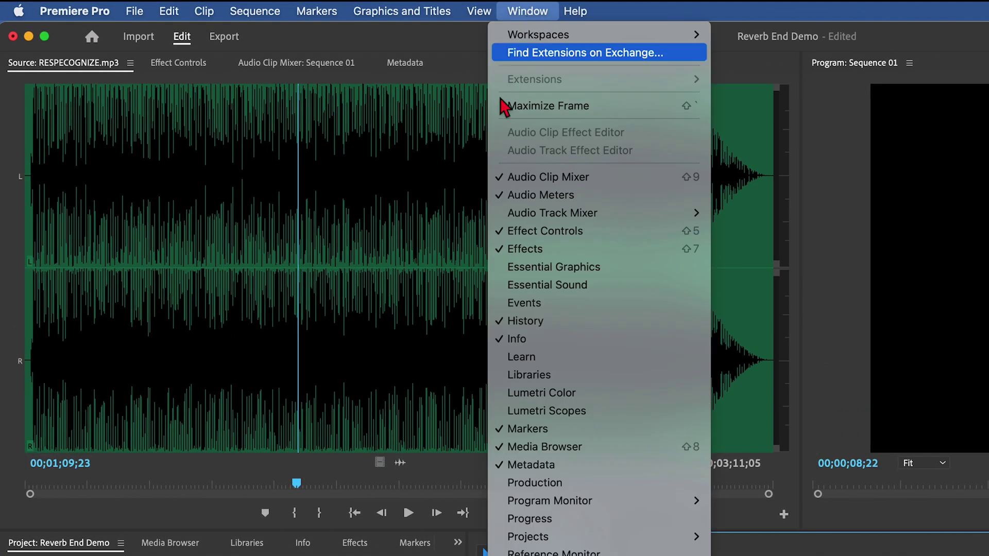
pyautogui.moveTo(523, 213)
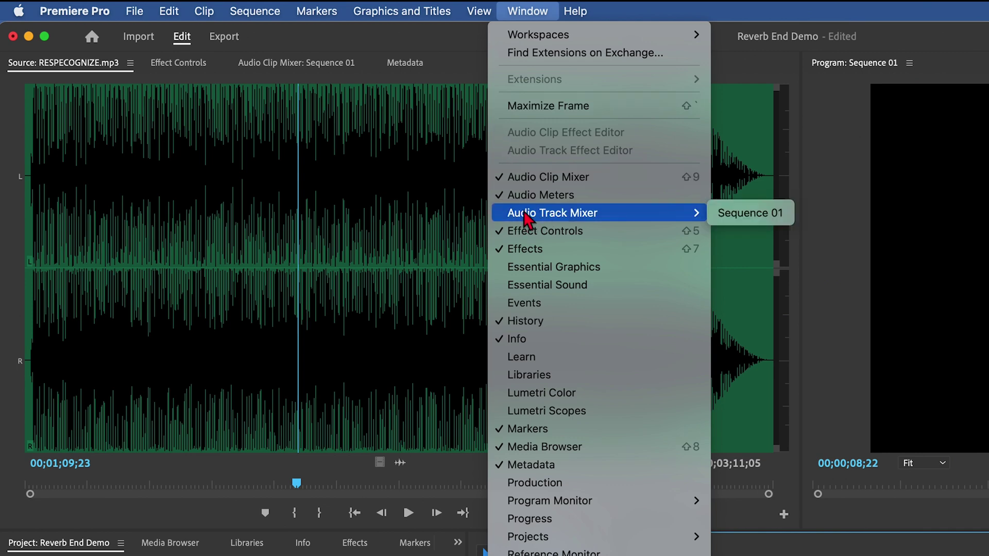
pyautogui.click(736, 216)
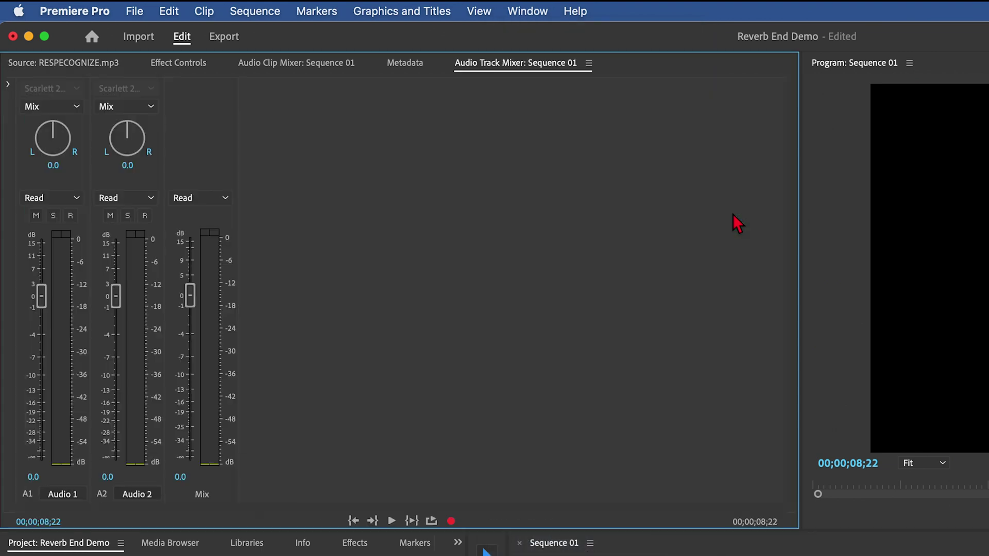
pyautogui.click(8, 84)
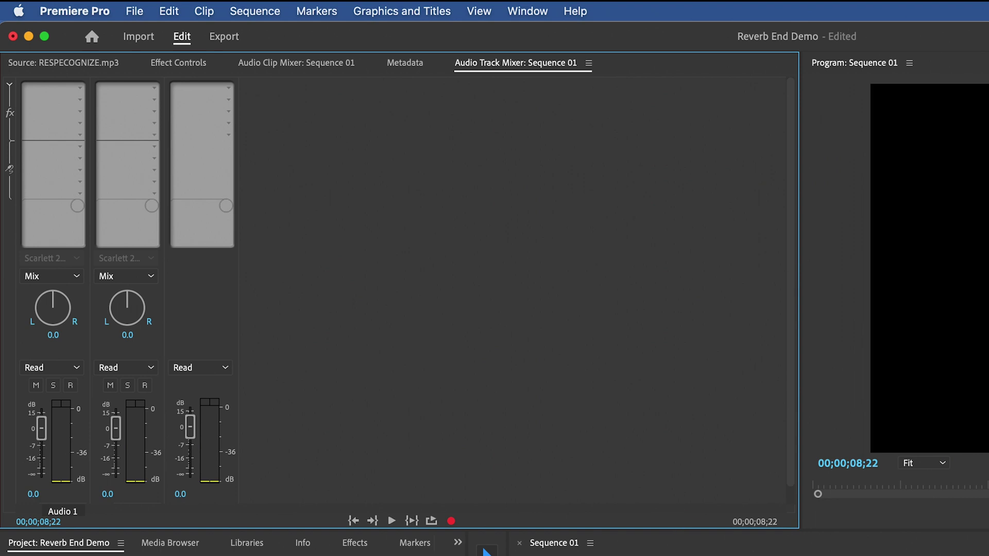
pyautogui.press('space')
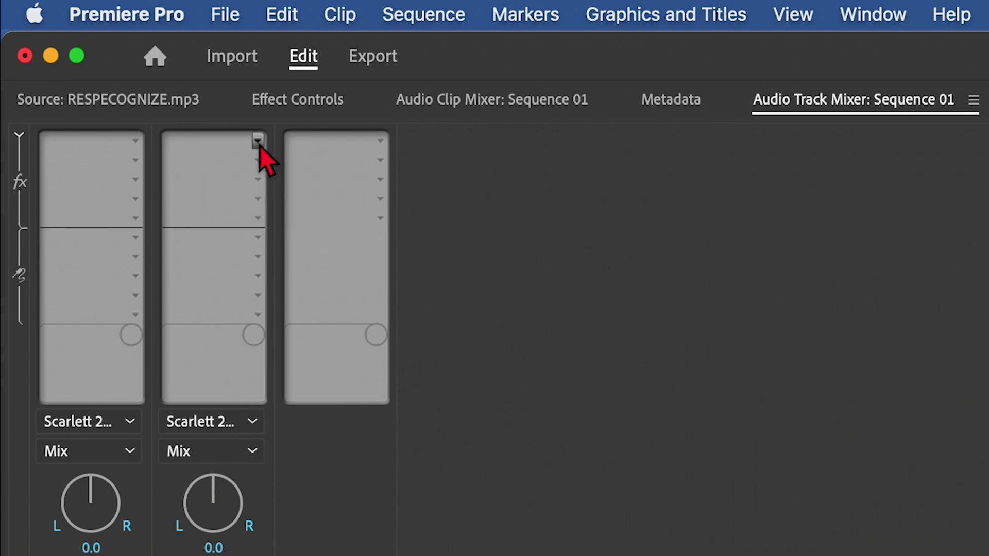
# Insert Reverb > Studio Reverb into Audio 2's effect slot
pyautogui.click(259, 144)
pyautogui.moveTo(236, 373)
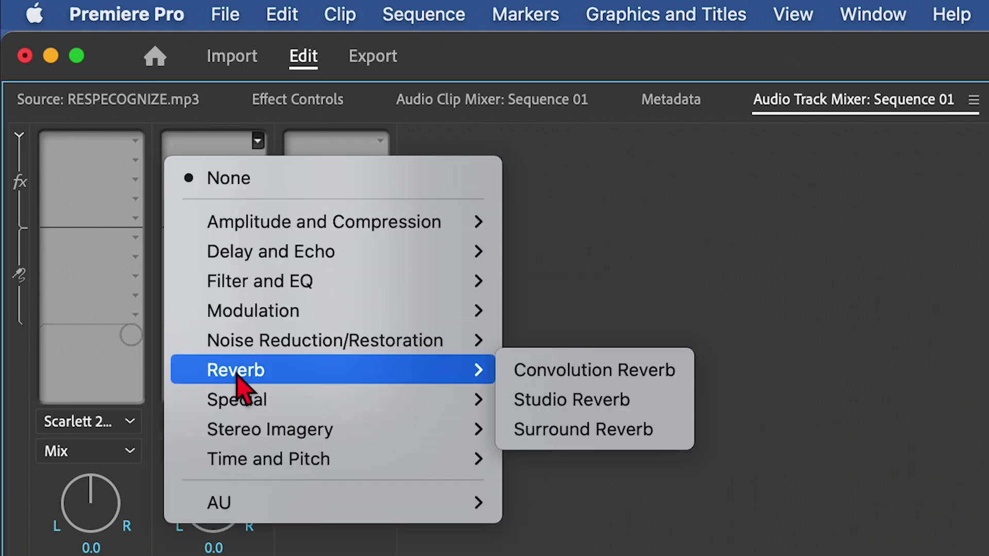
pyautogui.click(573, 400)
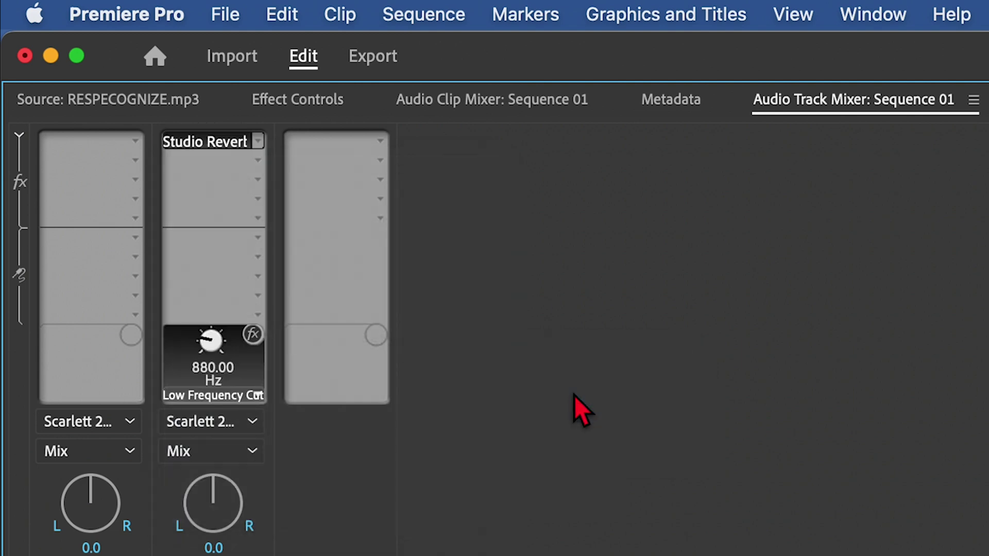
# Set the Studio Reverb Decay to 10000 ms and Wet to 100%
pyautogui.doubleClick(199, 141)
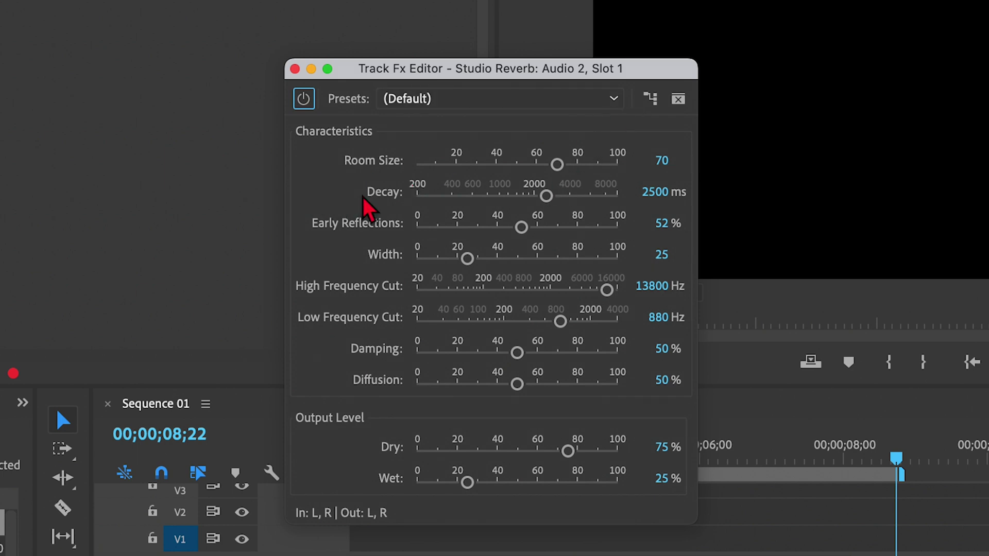
pyautogui.click(545, 197)
pyautogui.moveTo(545, 198); pyautogui.dragTo(627, 204)
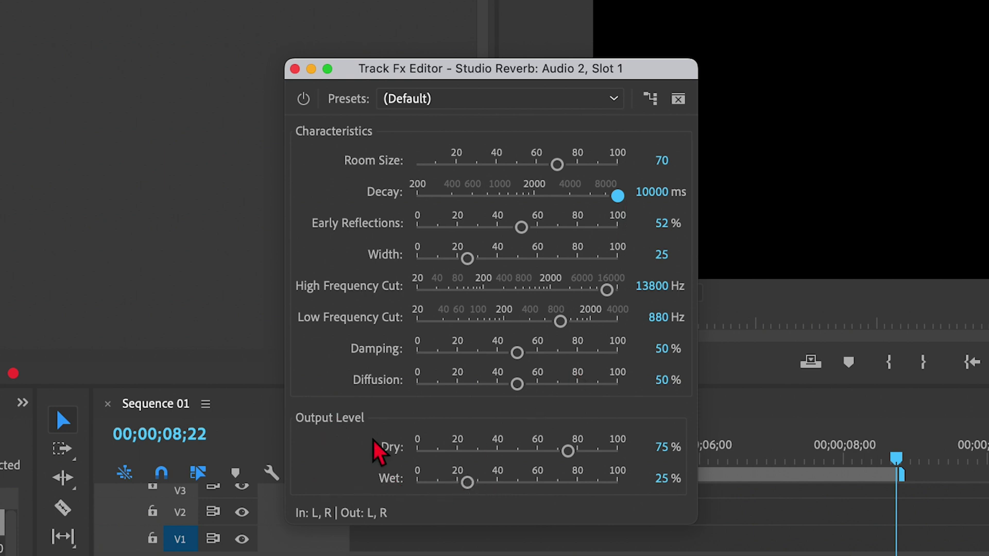
pyautogui.moveTo(467, 484); pyautogui.dragTo(625, 492)
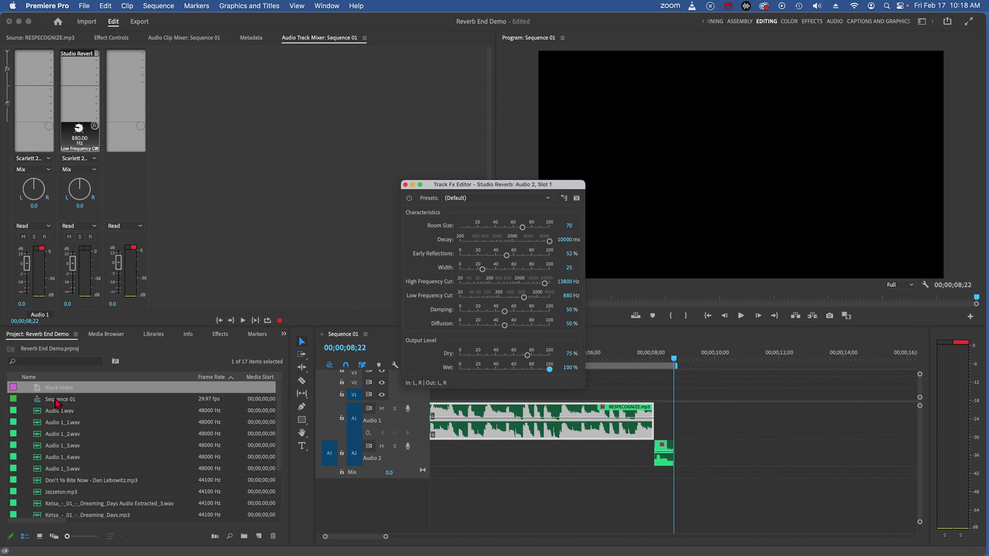
# Place Black Video on V1 after the music and preview the reverb tail from about 6 seconds
pyautogui.moveTo(39, 393); pyautogui.dragTo(659, 406)
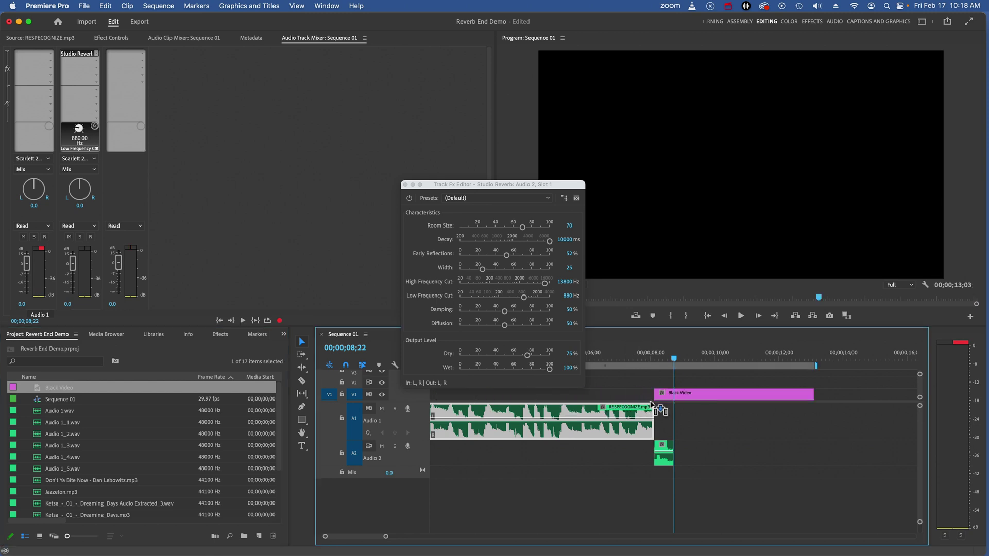
pyautogui.click(593, 357)
pyautogui.press('space')
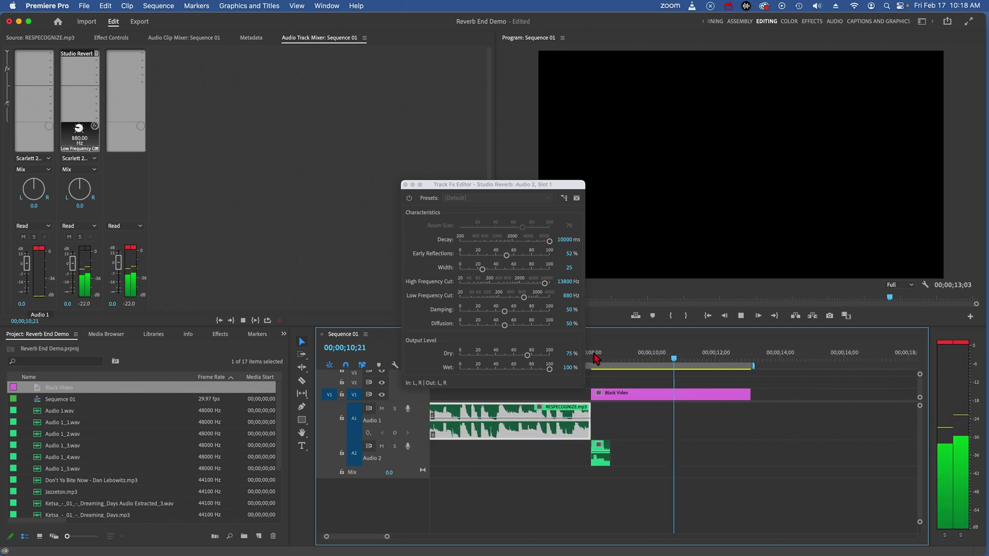
pyautogui.press('space')
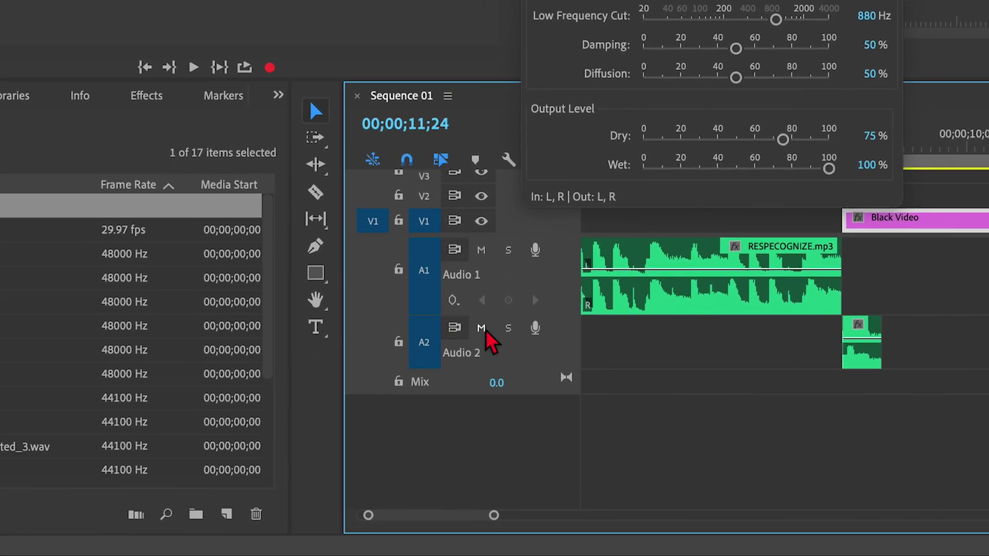
# Expand Audio 2 and show its Track Keyframes > Volume line
pyautogui.doubleClick(562, 338)
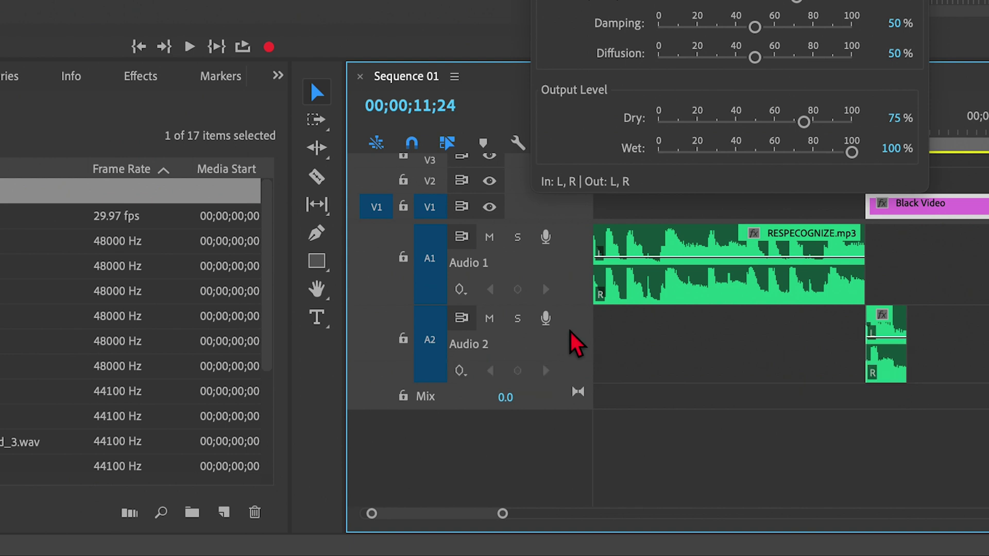
pyautogui.click(466, 379)
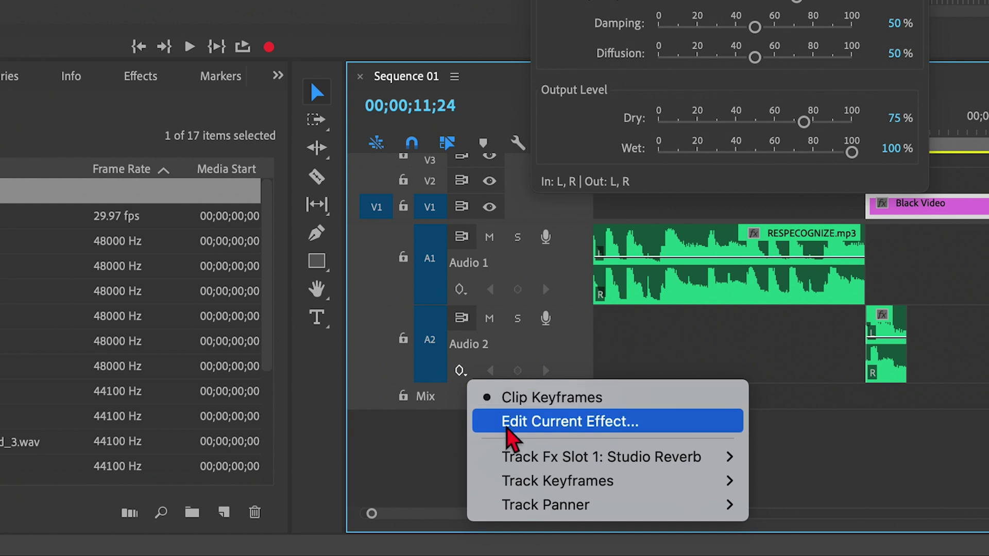
pyautogui.moveTo(520, 477)
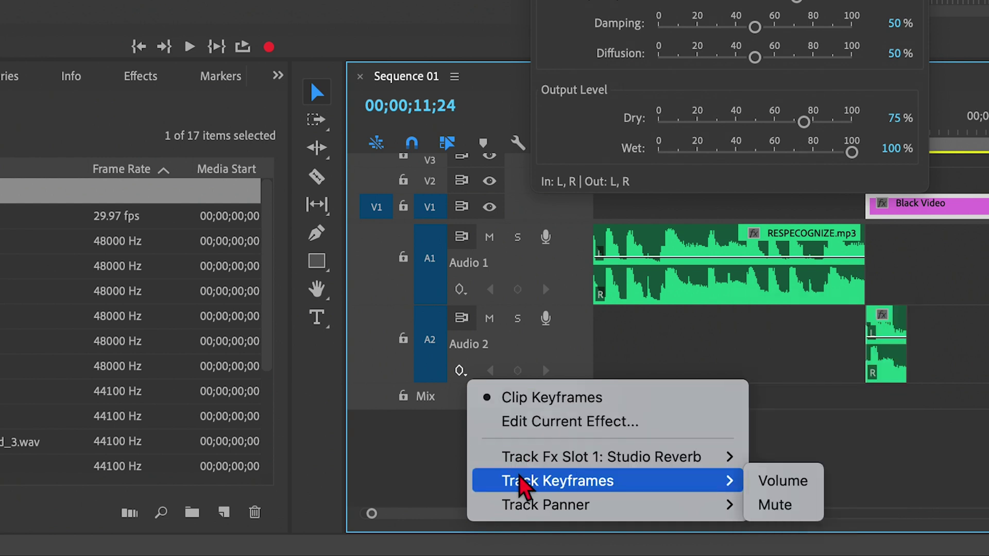
pyautogui.click(783, 484)
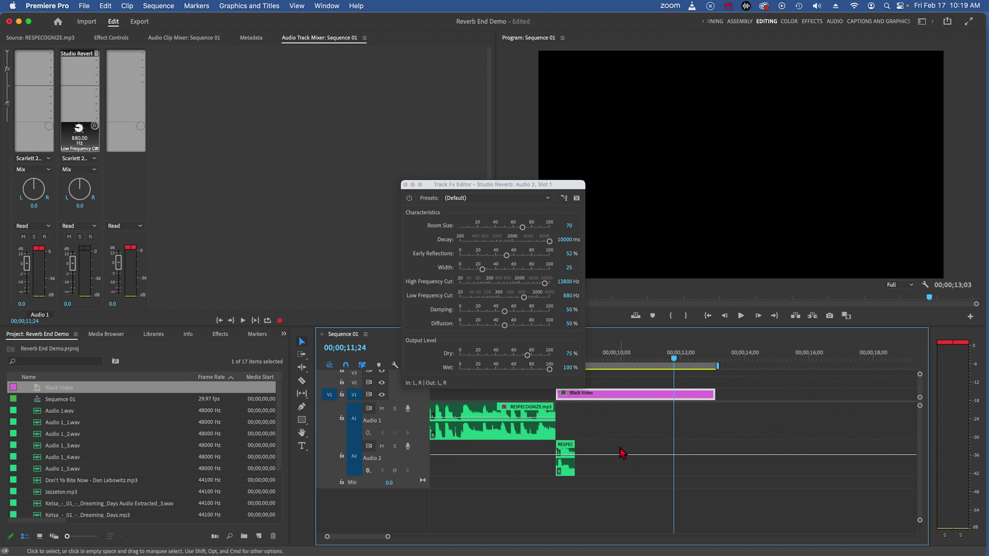
# Add a volume keyframe where the phrase ends, pull the volume down, and preview the fade
pyautogui.keyDown('super'); pyautogui.click(579, 454); pyautogui.keyUp('super')
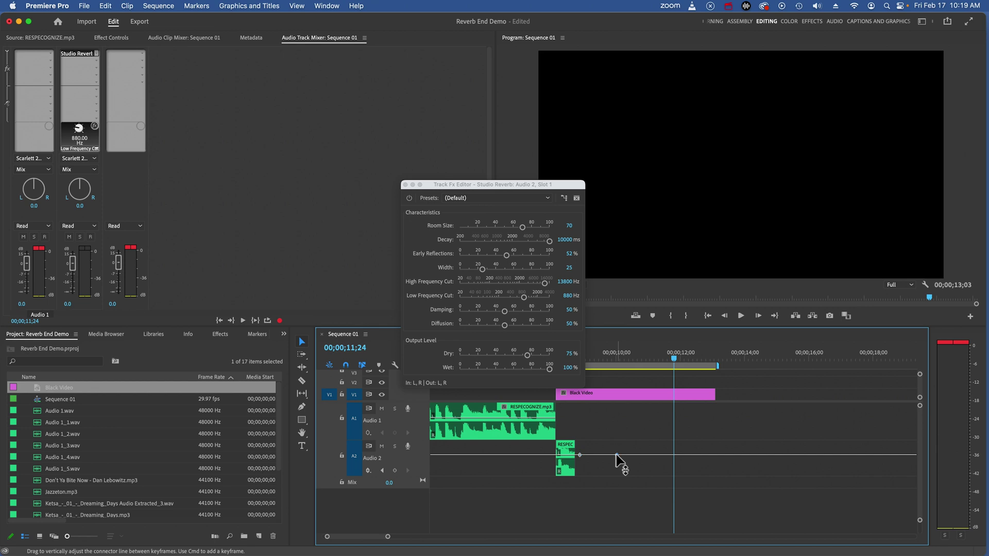
pyautogui.moveTo(616, 455); pyautogui.dragTo(609, 471)
pyautogui.moveTo(573, 188); pyautogui.dragTo(415, 171)
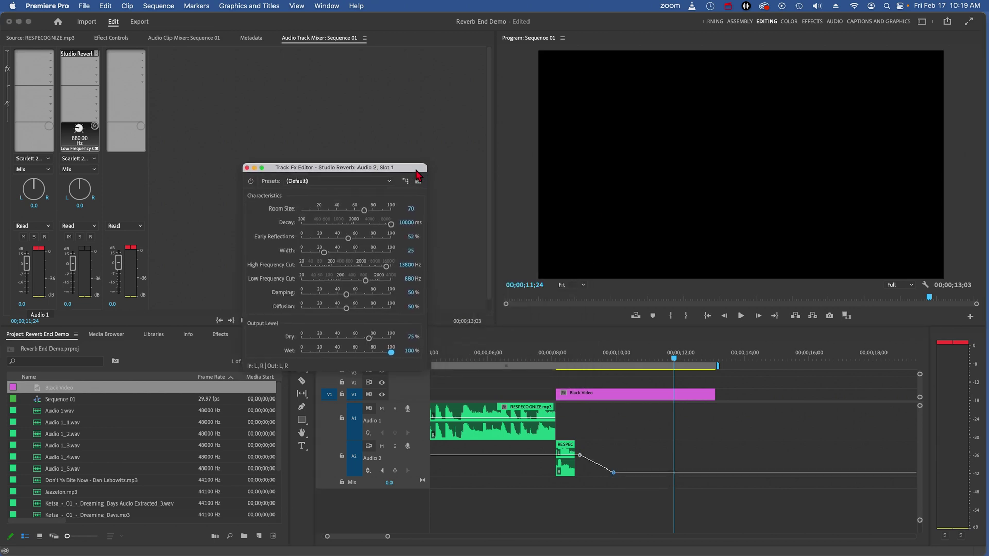
pyautogui.click(495, 358)
pyautogui.press('space')
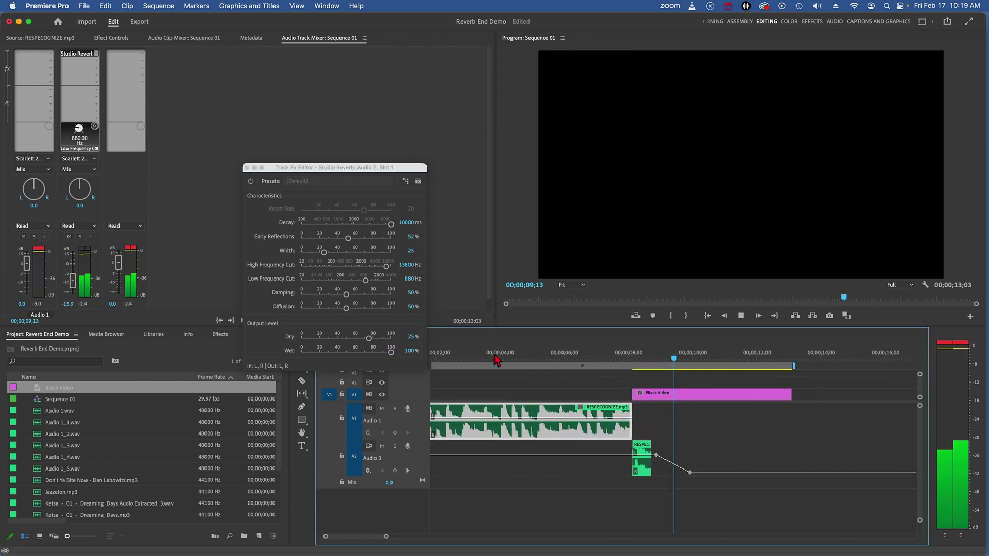
pyautogui.press('space')
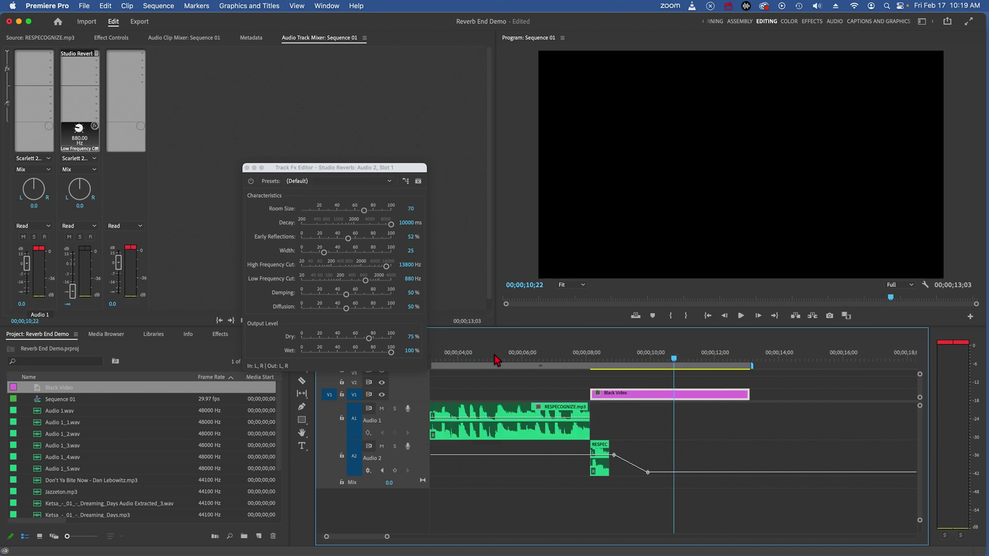